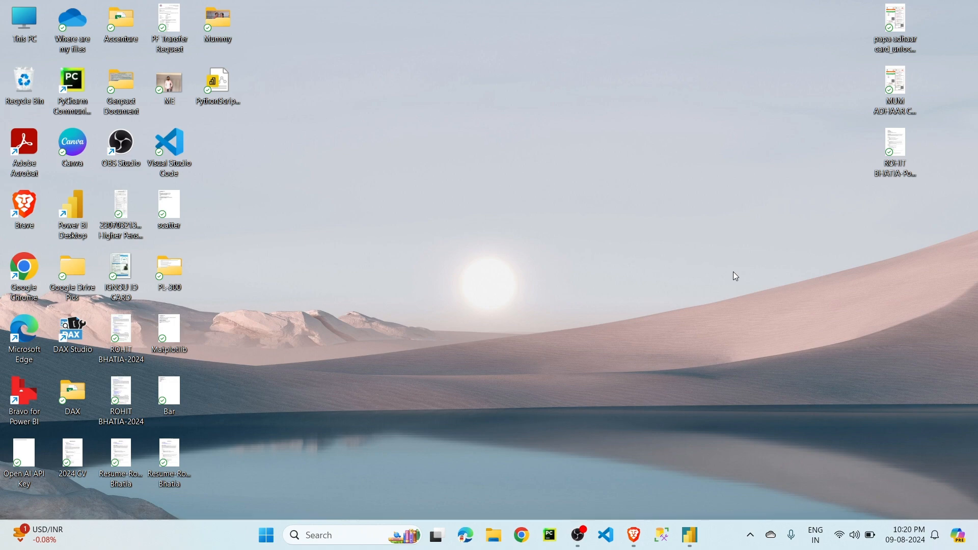
- Switch to Power BI Desktop and start a new calculated column in the Dataset table, with the formula editor enlarged and expanded to multiple lines
{"action": "left_click", "coordinate": [691, 536]}
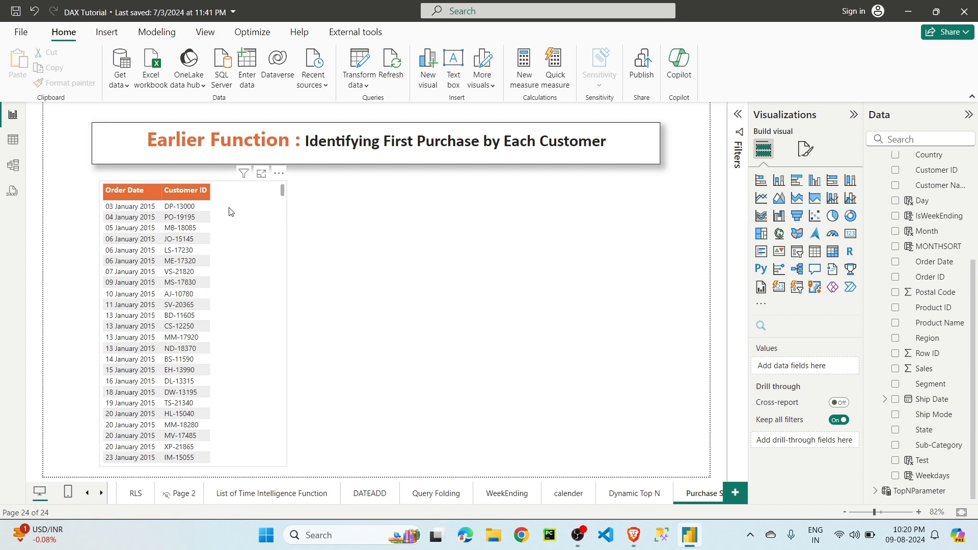
{"action": "left_click", "coordinate": [15, 147]}
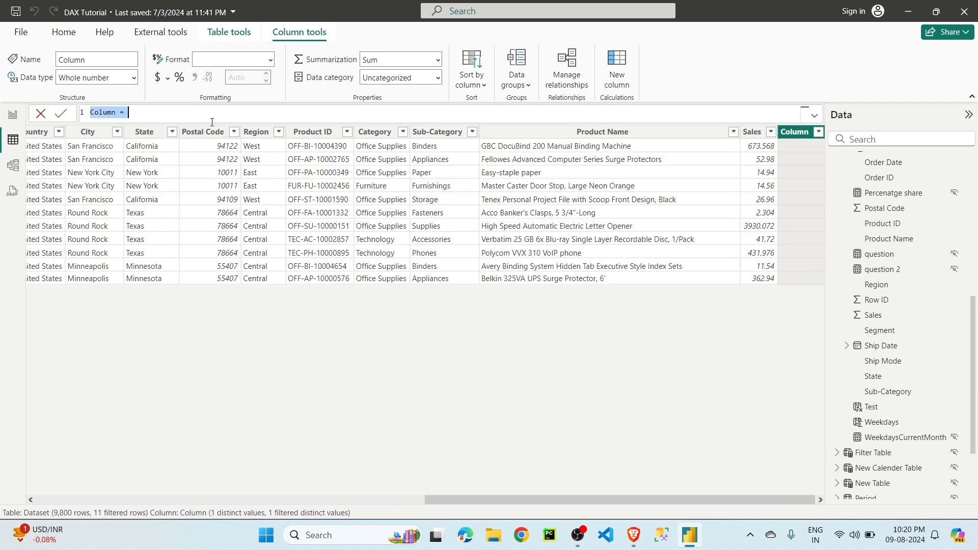
{"action": "scroll", "coordinate": [195, 112], "scroll_direction": "up", "scroll_amount": 3, "text": "ctrl"}
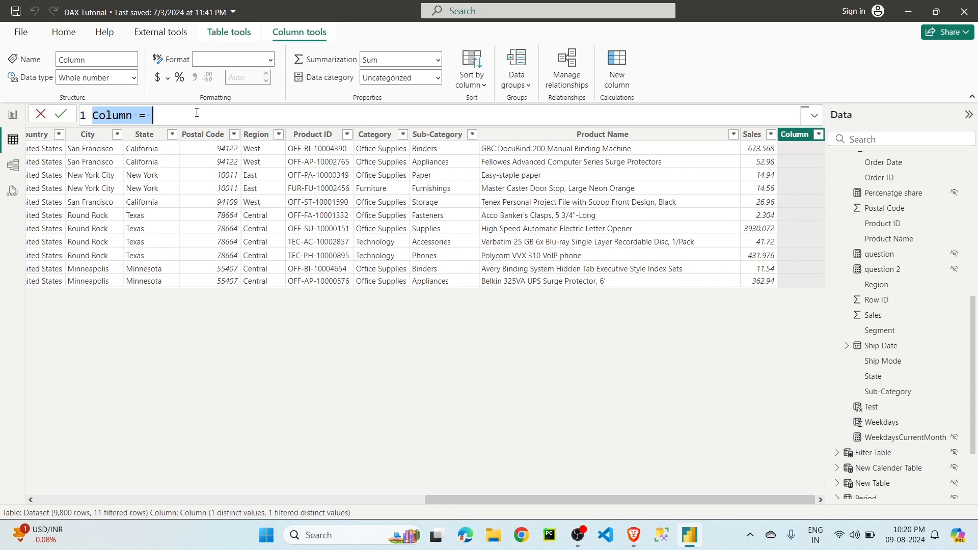
{"action": "left_click", "coordinate": [814, 117]}
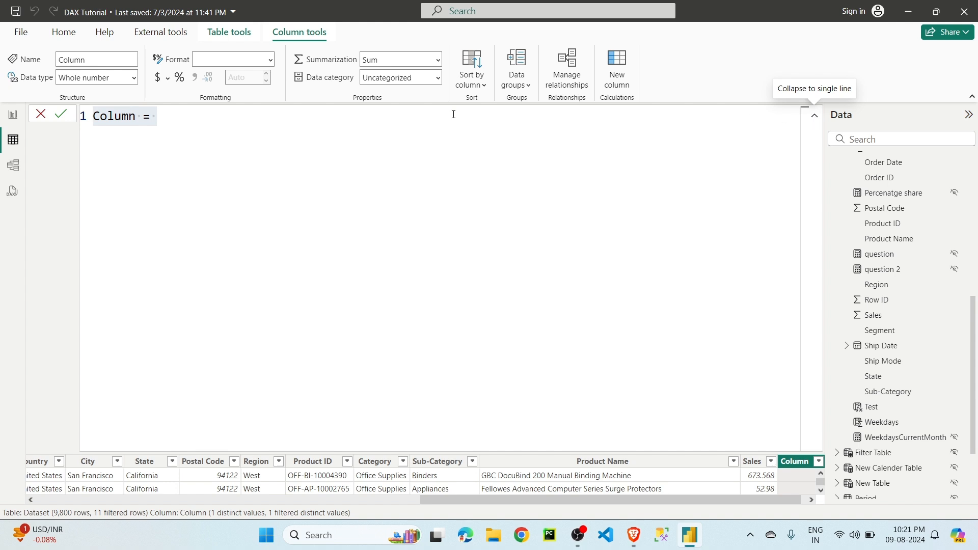
{"action": "left_click", "coordinate": [202, 125]}
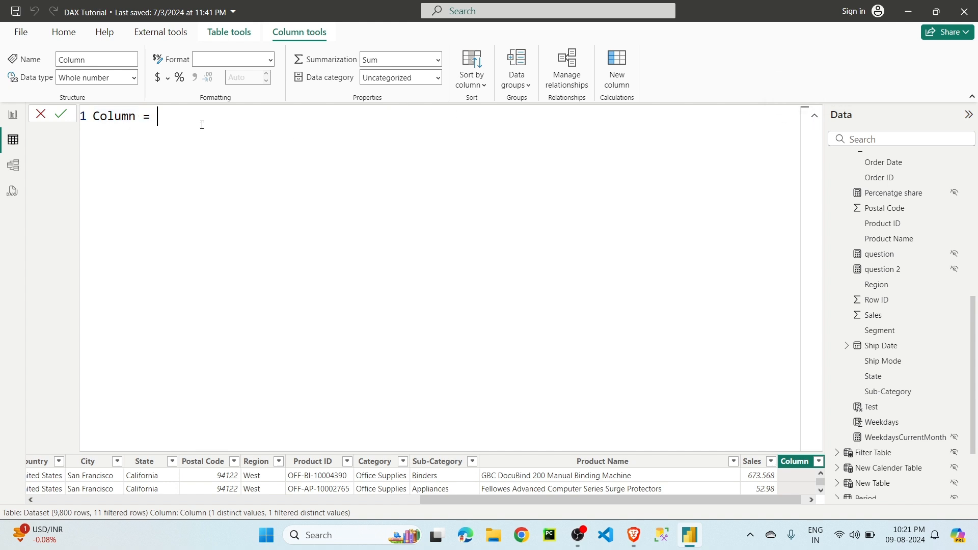
- Replace the default column name in the formula with First Purchase, followed by an equals sign
{"action": "key", "text": "ctrl+a"}
{"action": "type", "text": "First Pur"}
{"action": "type", "text": "cahs"}
{"action": "key", "text": "BackSpace"}
{"action": "key", "text": "BackSpace"}
{"action": "key", "text": "BackSpace"}
{"action": "type", "text": "hase ="}
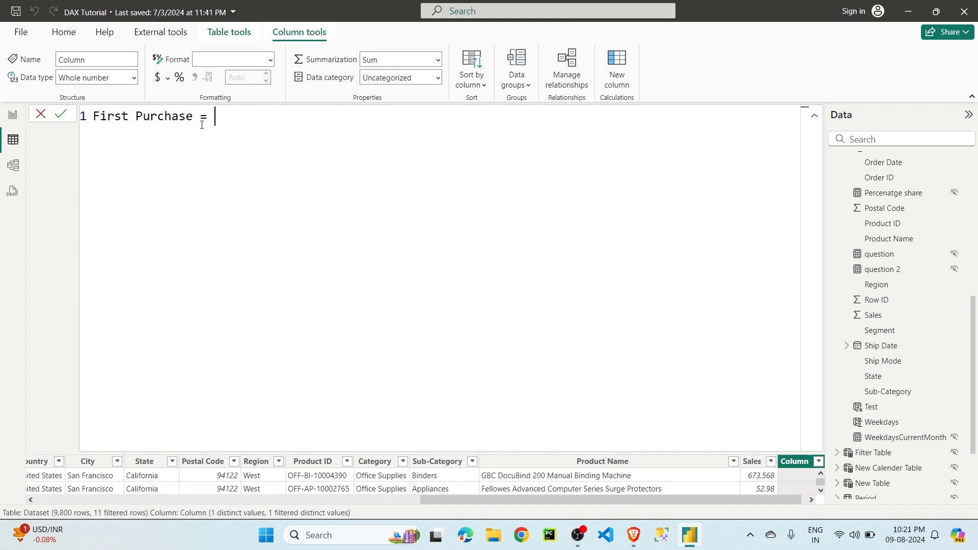
- On a new formula line, begin an IF function whose logical test starts with 'Dataset'[Order Date] =
{"action": "key", "text": "shift+Return"}
{"action": "type", "text": "I"}
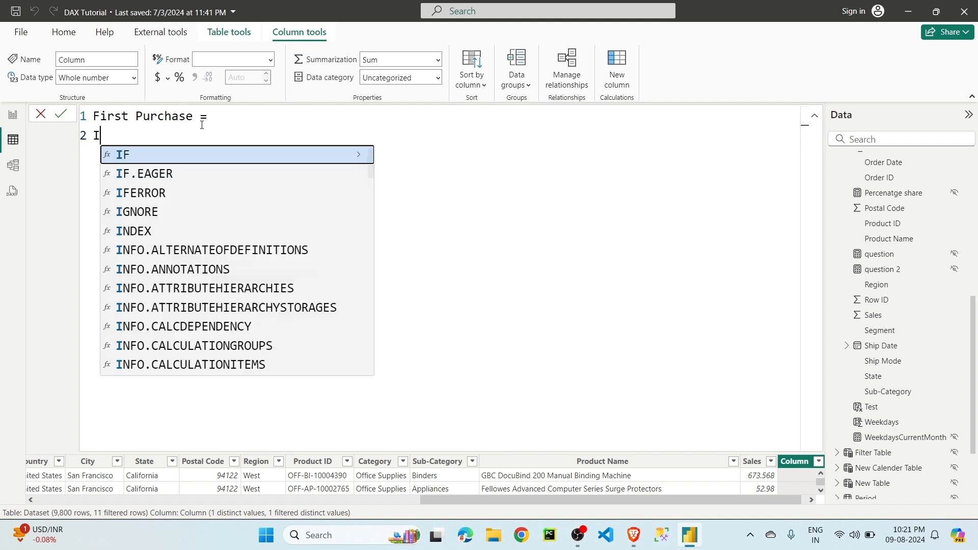
{"action": "type", "text": "F("}
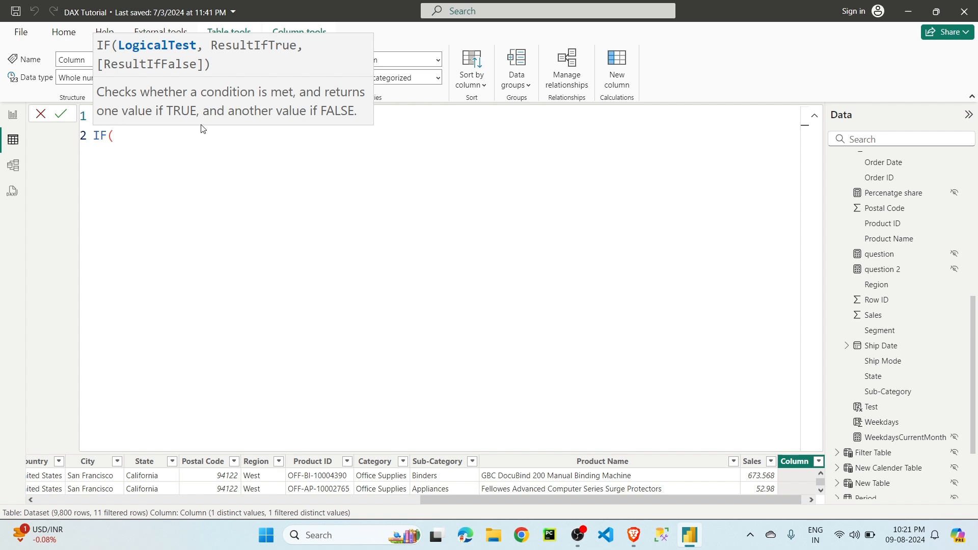
{"action": "type", "text": "'Dataset'["}
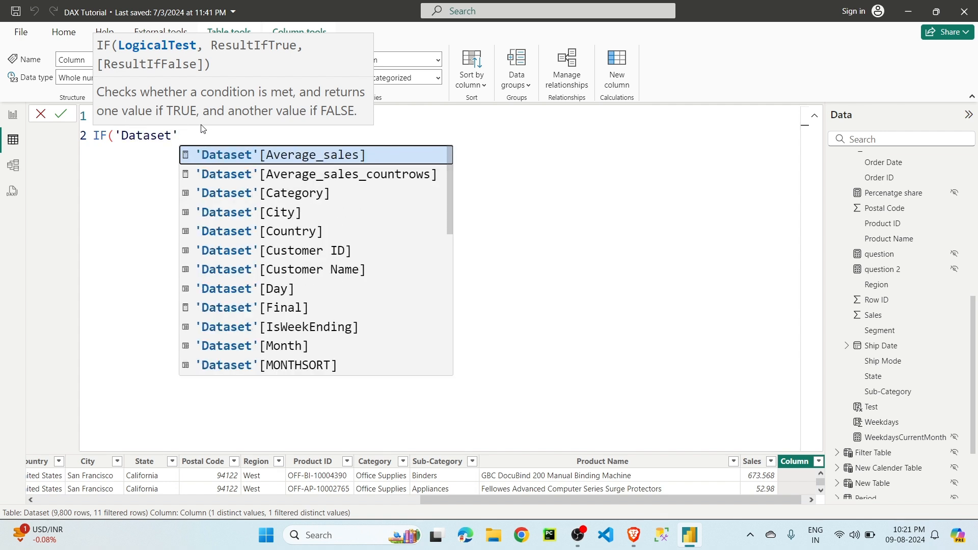
{"action": "type", "text": "or"}
{"action": "key", "text": "Tab"}
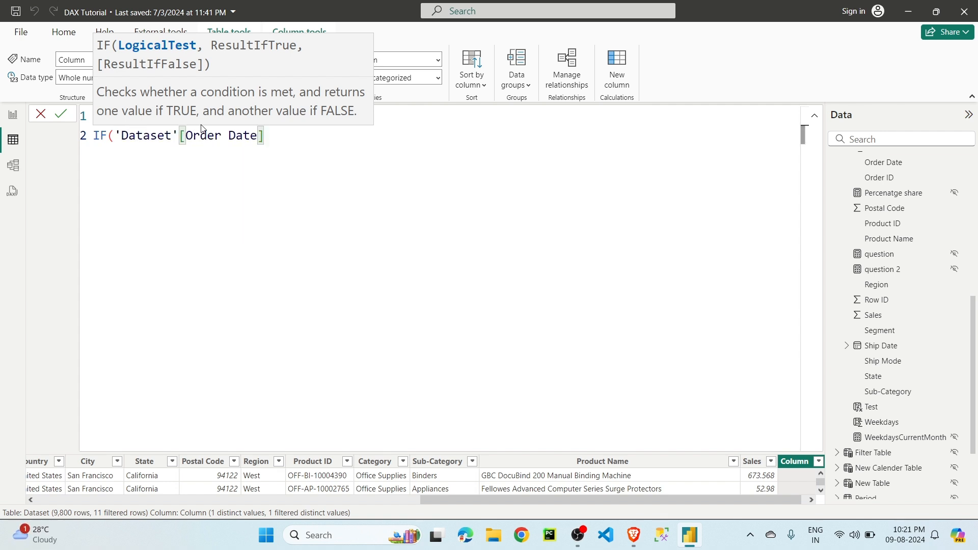
{"action": "type", "text": ","}
{"action": "key", "text": "Return"}
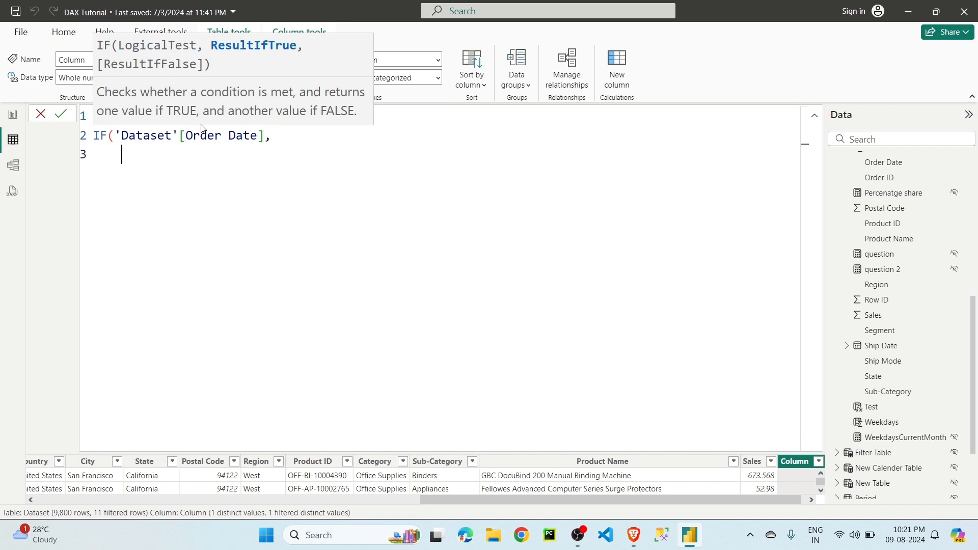
{"action": "key", "text": "BackSpace"}
{"action": "key", "text": "BackSpace"}
{"action": "type", "text": "="}
- Open a CALCULATE function on an indented new line as the value compared with the order date
{"action": "key", "text": "Return"}
{"action": "key", "text": "Tab"}
{"action": "key", "text": "Tab"}
{"action": "type", "text": "ca"}
{"action": "key", "text": "Tab"}
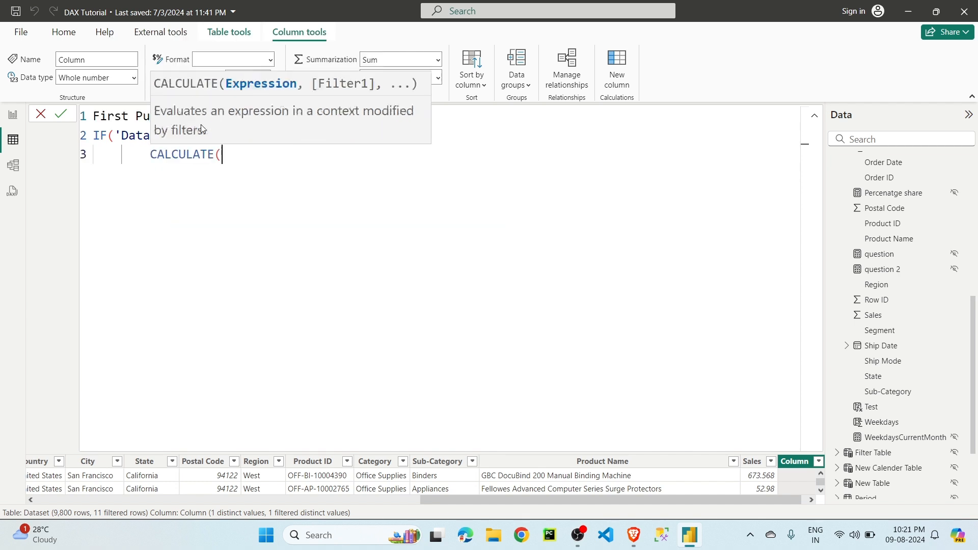
- Enter MIN('Dataset'[Order Date]) on its own line as the expression of CALCULATE
{"action": "key", "text": "Return"}
{"action": "type", "text": "MIn"}
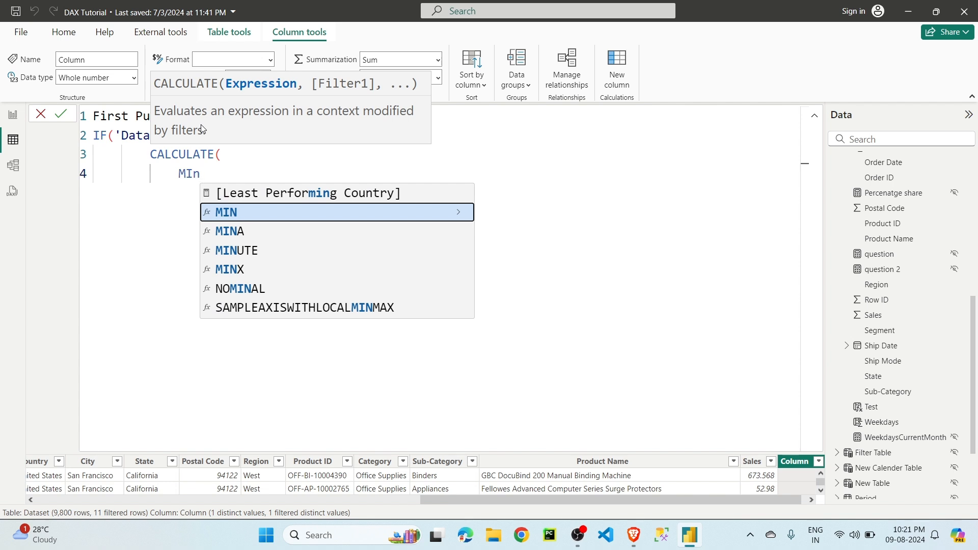
{"action": "key", "text": "BackSpace"}
{"action": "key", "text": "BackSpace"}
{"action": "type", "text": "In"}
{"action": "key", "text": "Tab"}
{"action": "type", "text": "'dat"}
{"action": "key", "text": "Tab"}
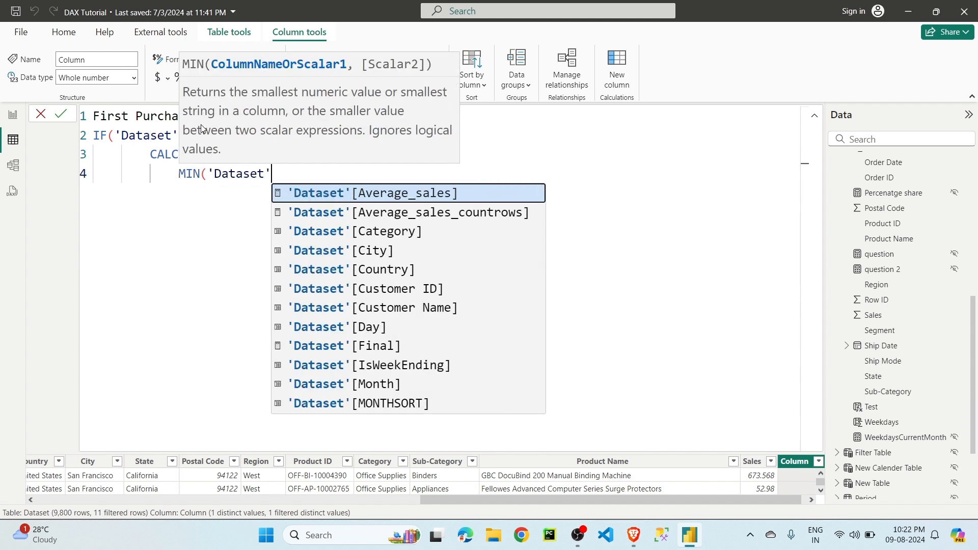
{"action": "type", "text": "[ord"}
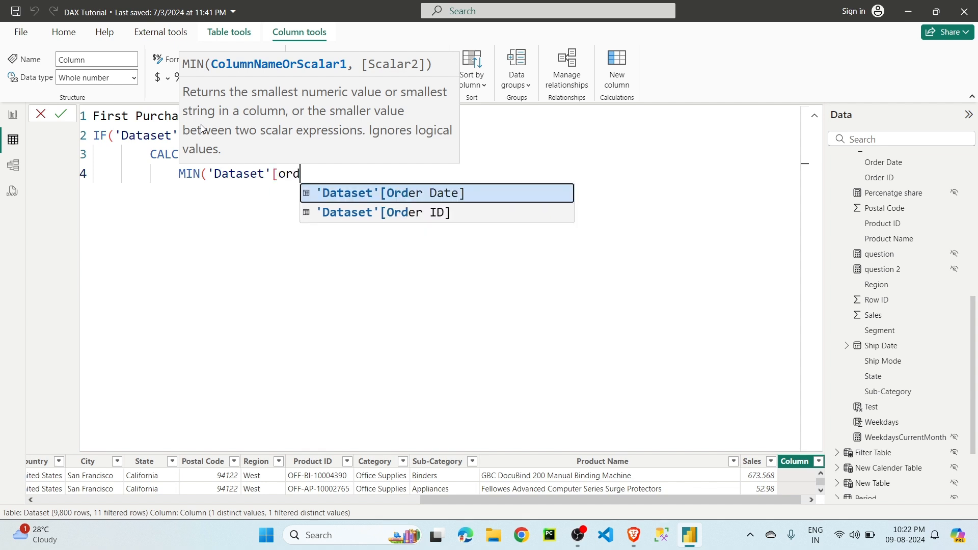
{"action": "key", "text": "Tab"}
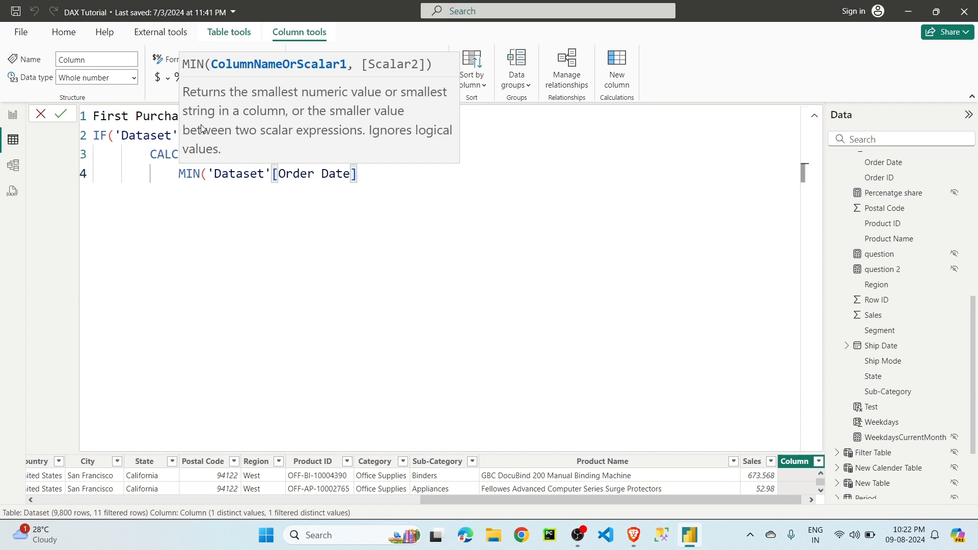
{"action": "type", "text": ")"}
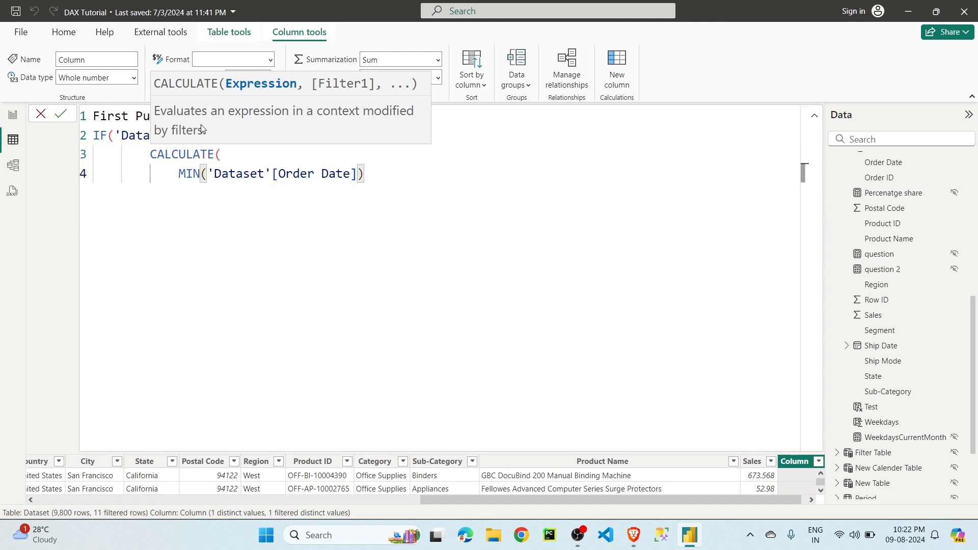
- Add a FILTER function over the 'Dataset' table as the filter argument of CALCULATE, ready for its condition on a new line
{"action": "type", "text": ","}
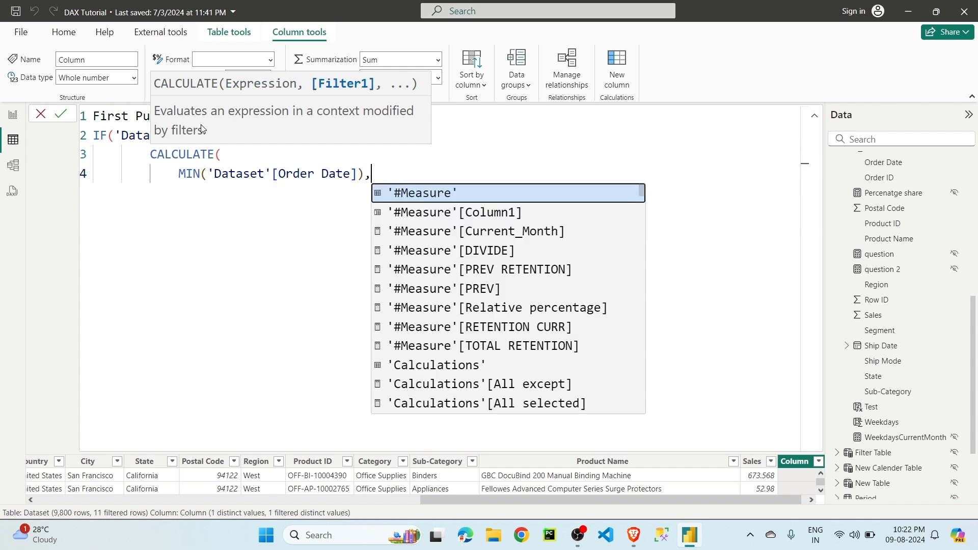
{"action": "key", "text": "shift+Return"}
{"action": "type", "text": "fi"}
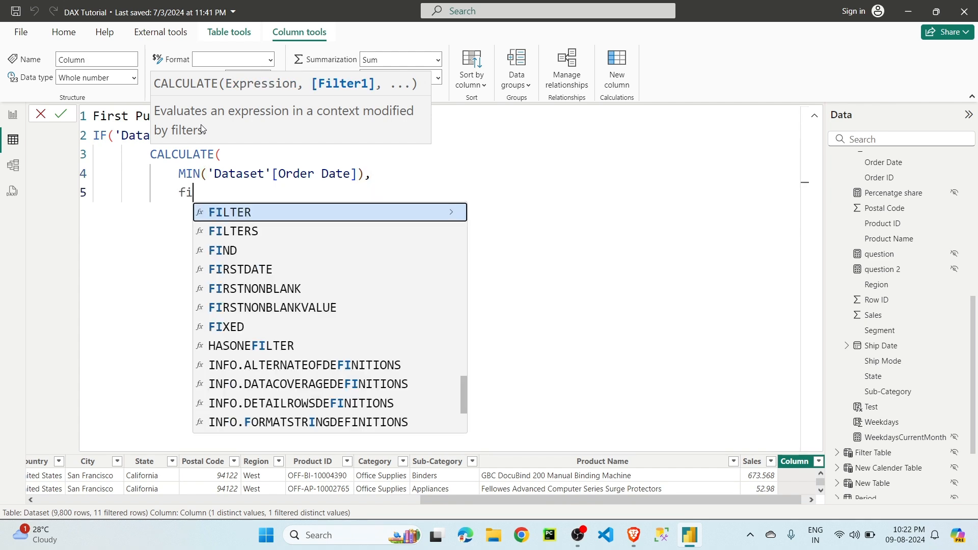
{"action": "key", "text": "Tab"}
{"action": "type", "text": "("}
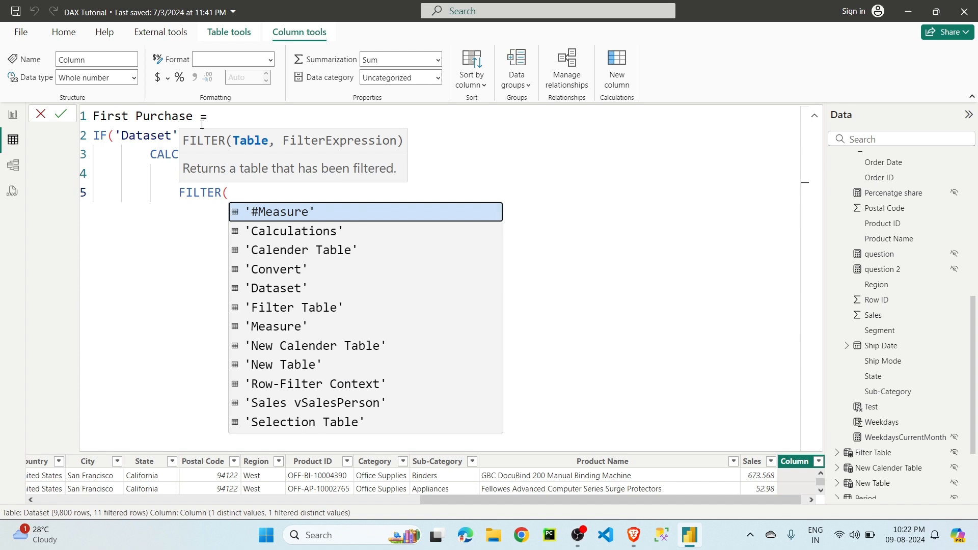
{"action": "type", "text": "'da"}
{"action": "key", "text": "Tab"}
{"action": "type", "text": ","}
{"action": "key", "text": "shift+Return"}
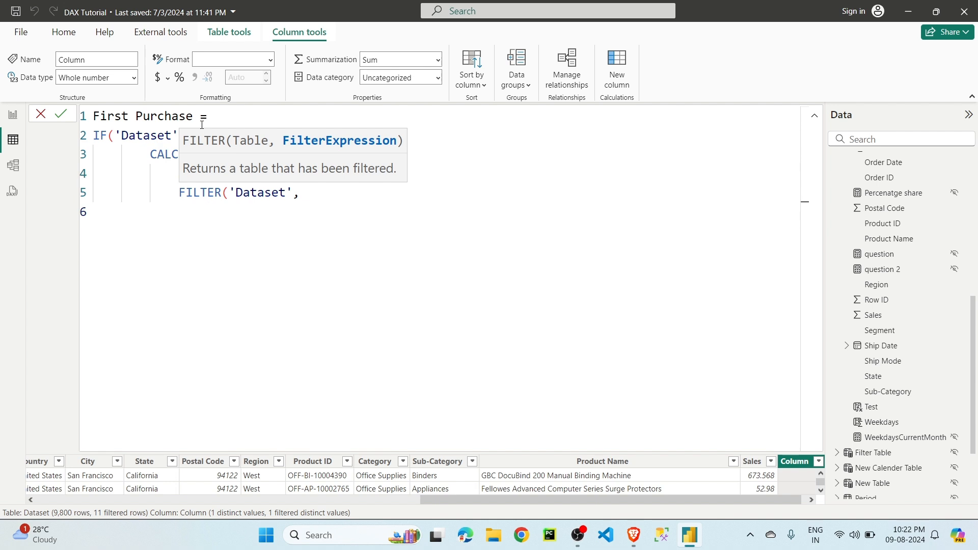
- Enter the filter condition 'Dataset'[Customer ID] = EARLIER('Dataset'[Customer ID]) and close the FILTER function
{"action": "type", "text": "'dat"}
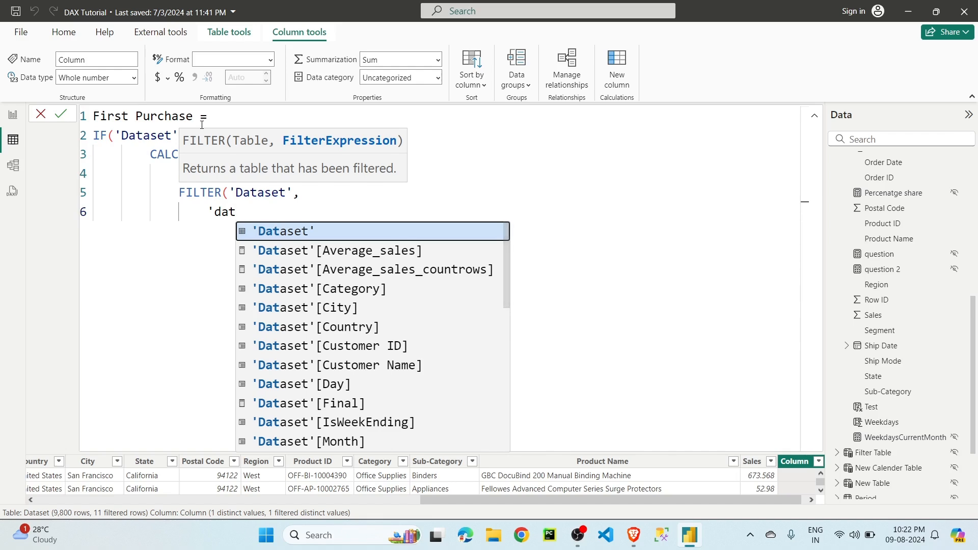
{"action": "key", "text": "Down"}
{"action": "key", "text": "Down"}
{"action": "key", "text": "Down"}
{"action": "key", "text": "Down"}
{"action": "key", "text": "Down"}
{"action": "key", "text": "Down"}
{"action": "key", "text": "Tab"}
{"action": "type", "text": "= ear"}
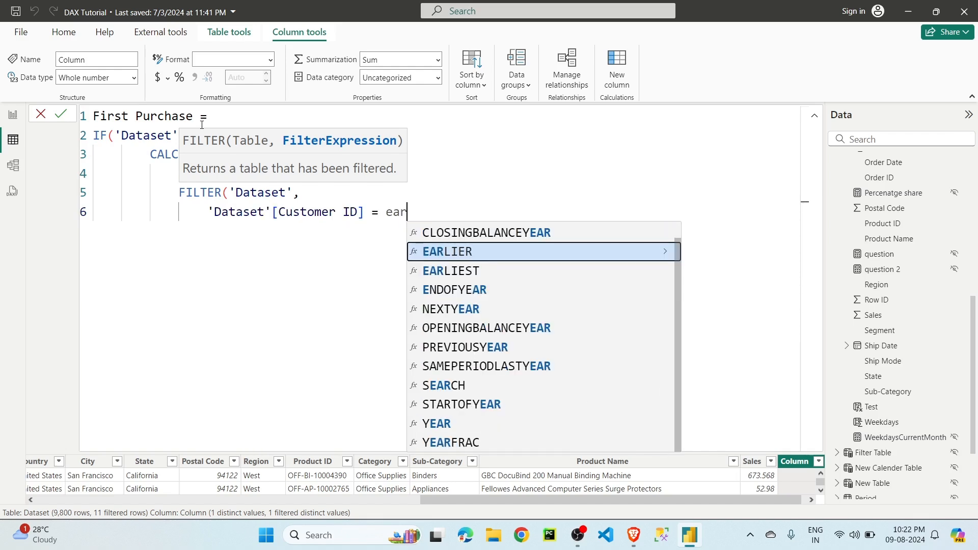
{"action": "key", "text": "Tab"}
{"action": "type", "text": "cus"}
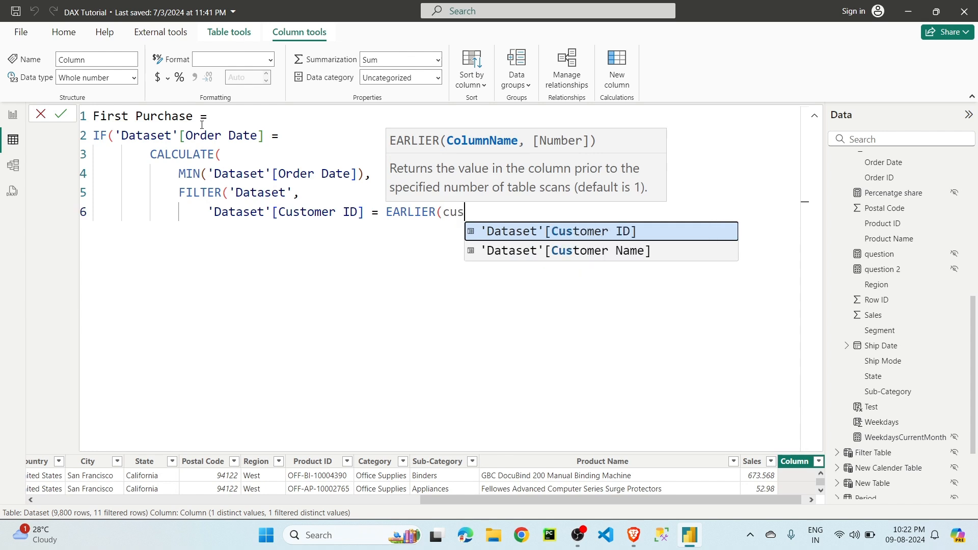
{"action": "key", "text": "Tab"}
{"action": "type", "text": ")"}
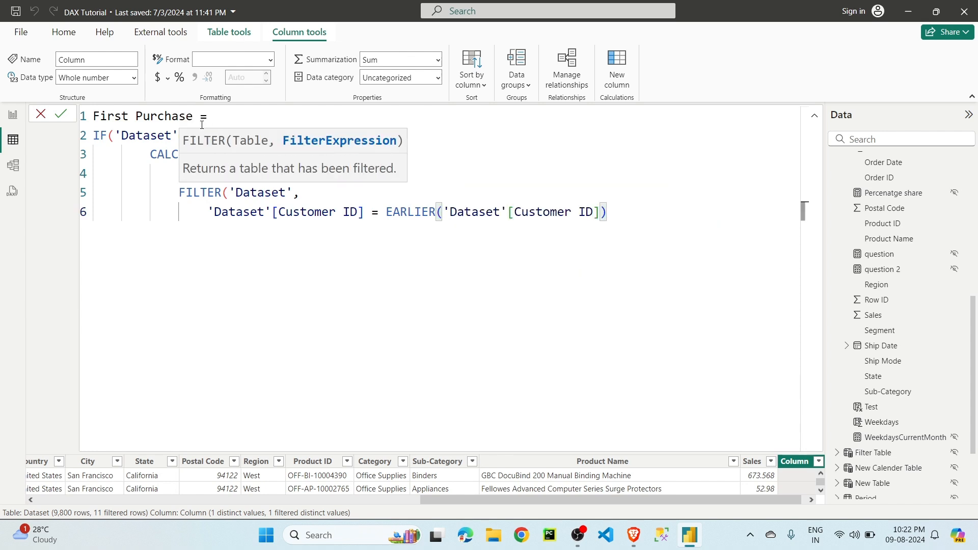
{"action": "type", "text": ")"}
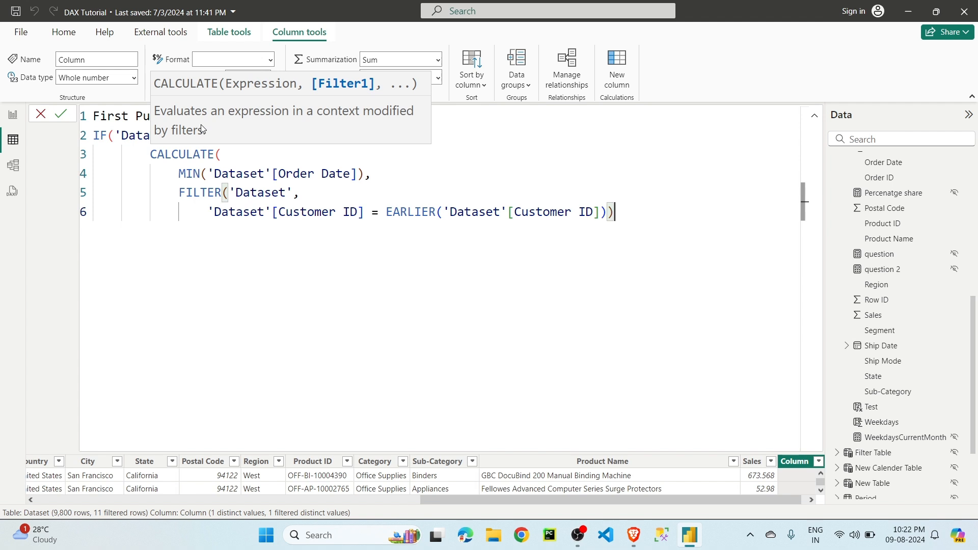
- Add two closing parentheses on separate lines below the filter condition, ending with a comma and a new line
{"action": "key", "text": "shift+Return"}
{"action": "type", "text": ")"}
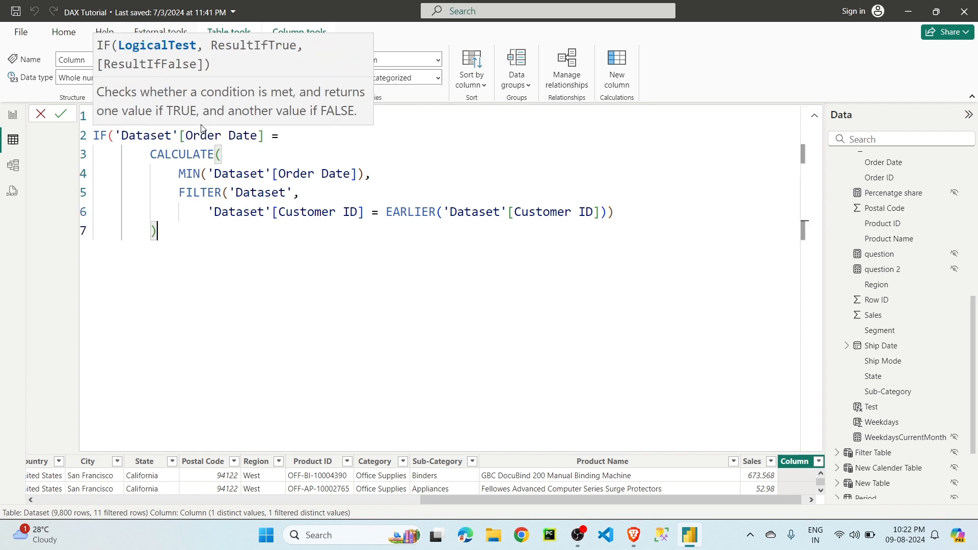
{"action": "key", "text": "shift+Return"}
{"action": "type", "text": ")"}
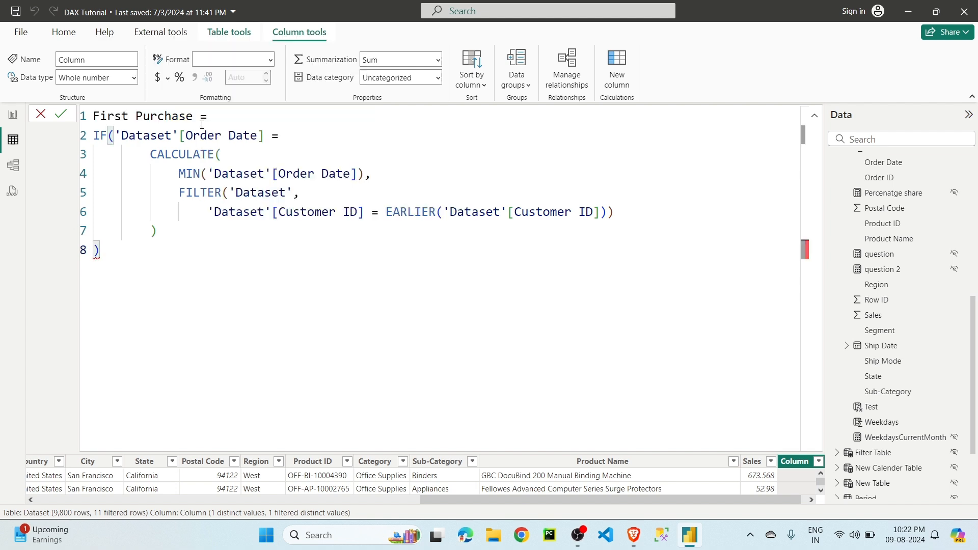
{"action": "type", "text": ","}
{"action": "key", "text": "shift+Return"}
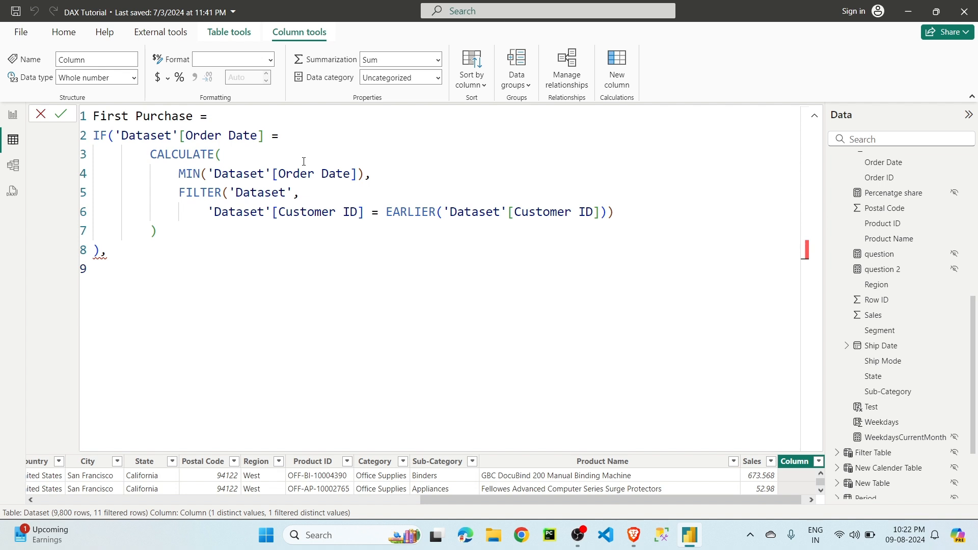
- Check the bracket pairs and delete the surplus closing parenthesis after the EARLIER condition
{"action": "left_click", "coordinate": [366, 174]}
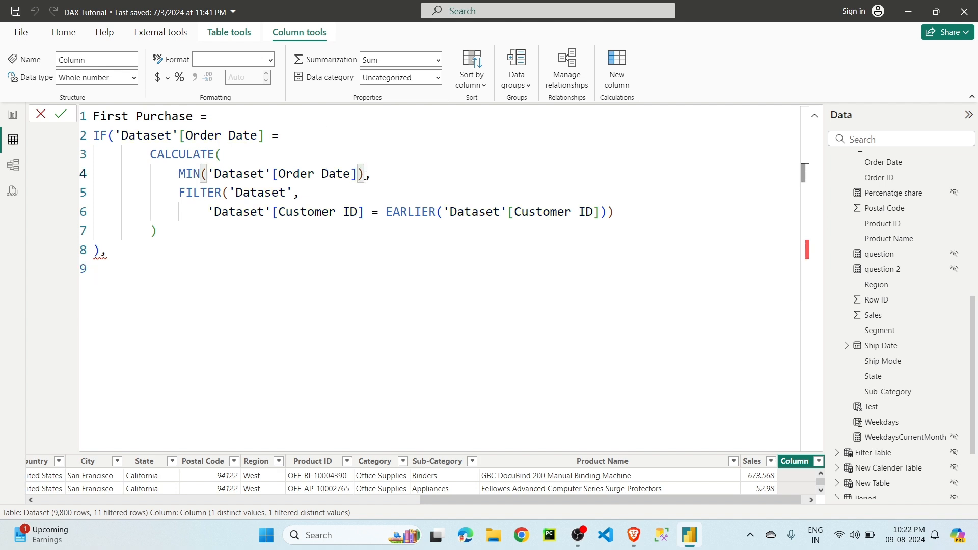
{"action": "left_click", "coordinate": [308, 195]}
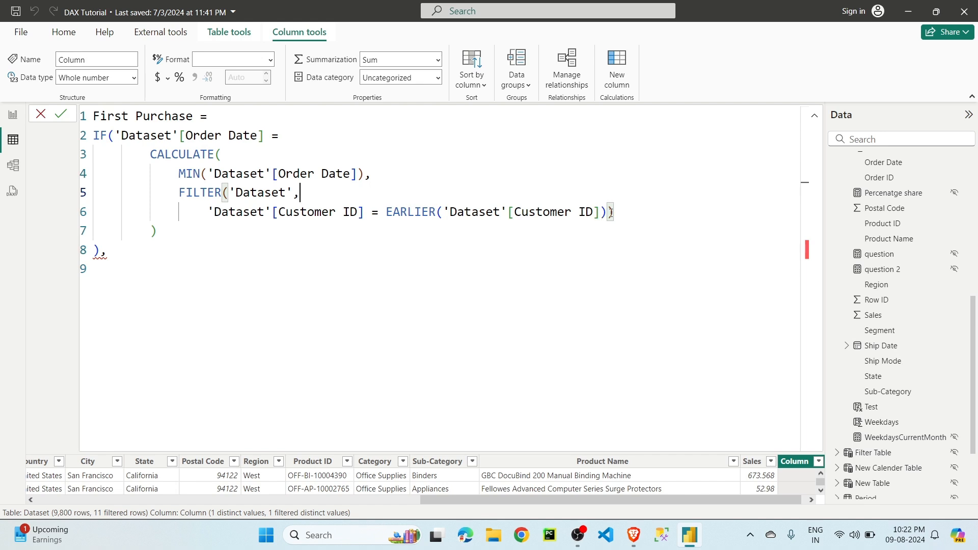
{"action": "left_click", "coordinate": [616, 213]}
{"action": "key", "text": "BackSpace"}
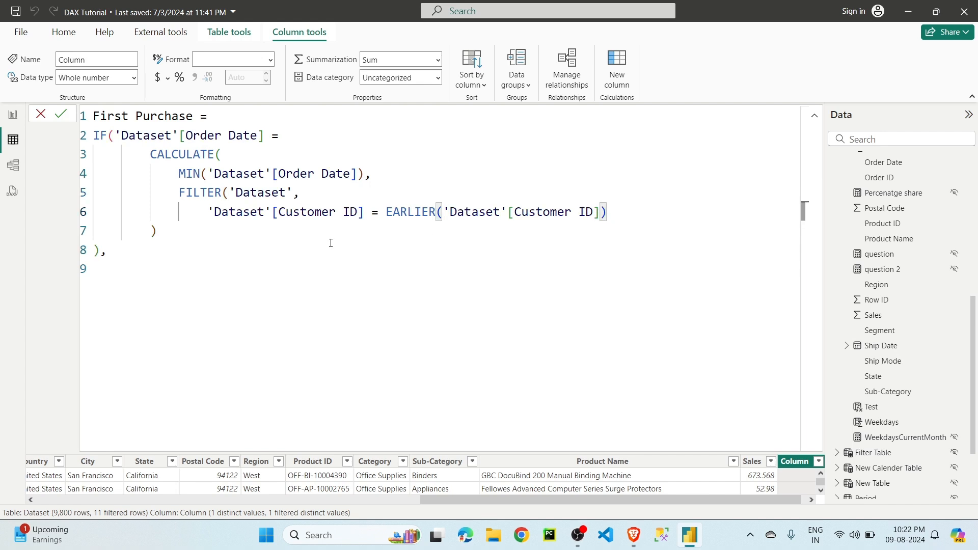
- Add "Yes" as the true result and "No" as the false result on separate lines, and close the IF function
{"action": "left_click", "coordinate": [132, 249]}
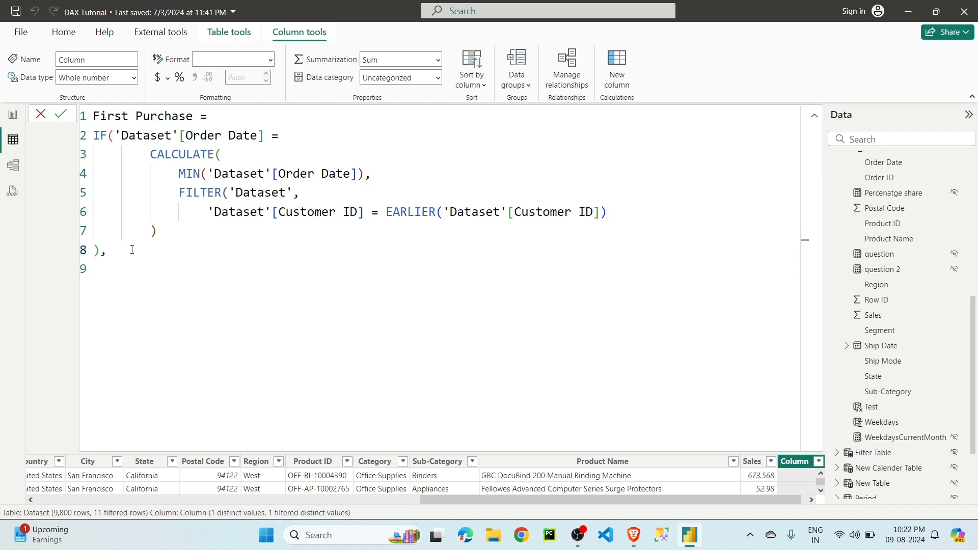
{"action": "key", "text": "Return"}
{"action": "type", "text": "\"Yes\","}
{"action": "key", "text": "Return"}
{"action": "type", "text": "\"No"}
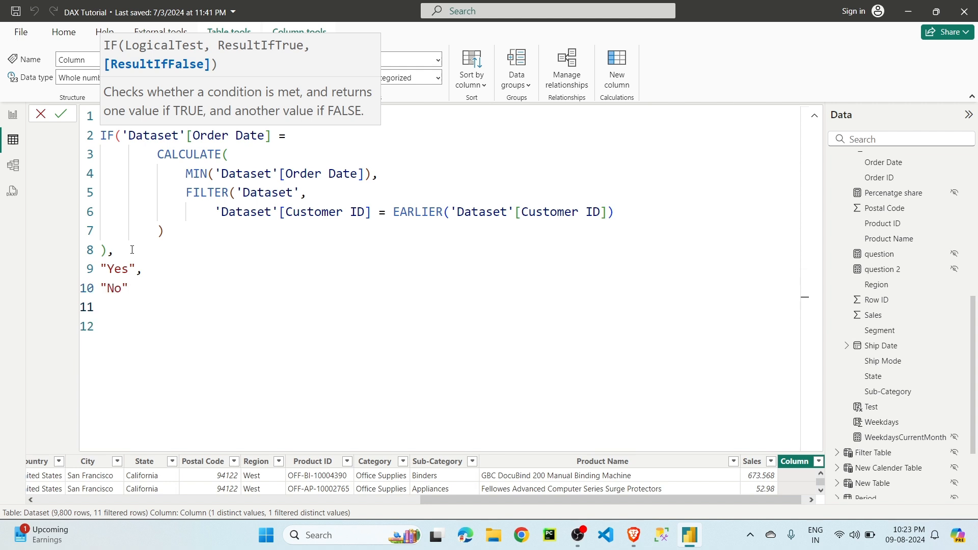
{"action": "type", "text": ")"}
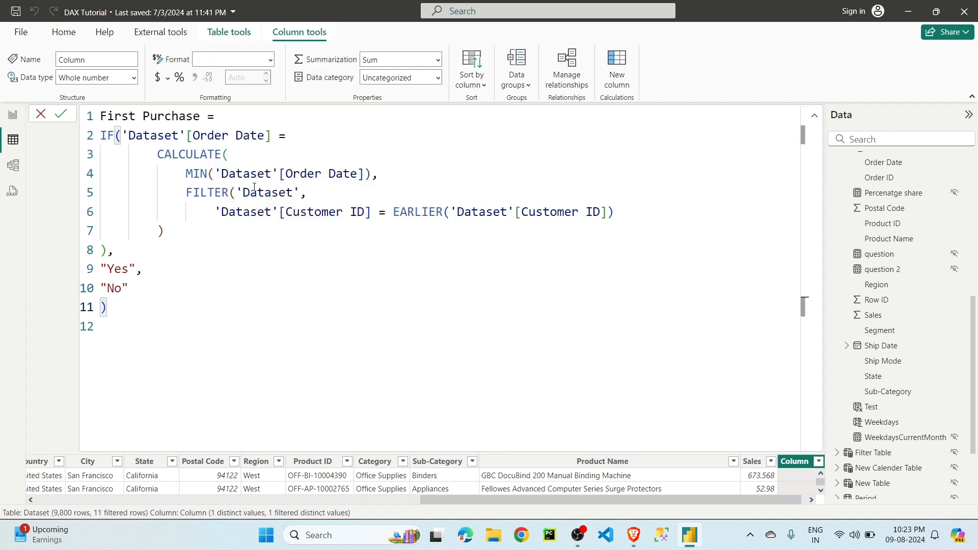
- Examine the First Purchase formula part by part: the FILTER condition, the CALCULATE minimum date, the Order Date comparison and the Yes/No results
{"action": "left_click", "coordinate": [308, 192]}
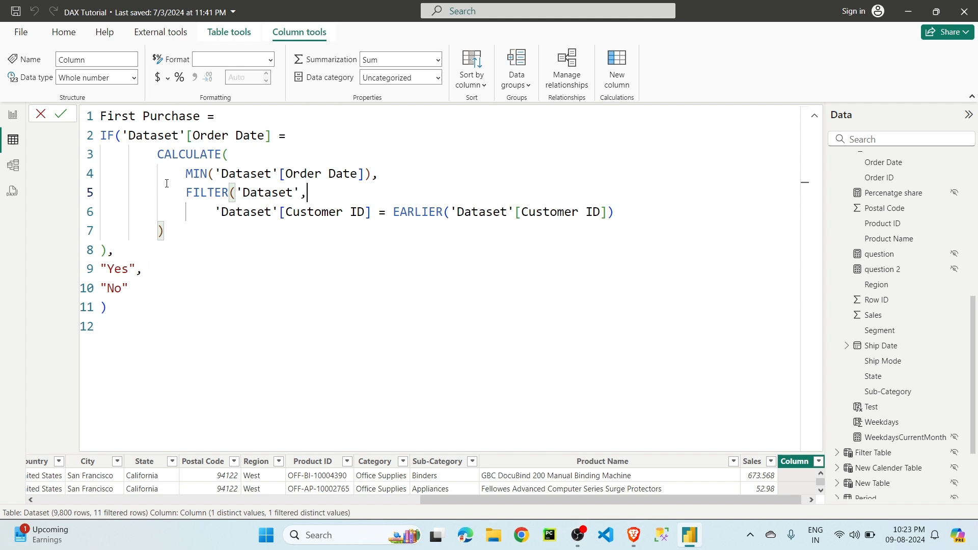
{"action": "left_click", "coordinate": [162, 225]}
{"action": "left_click_drag", "start_coordinate": [163, 224], "coordinate": [130, 129]}
{"action": "left_click", "coordinate": [188, 223]}
{"action": "left_click_drag", "start_coordinate": [186, 193], "coordinate": [196, 230]}
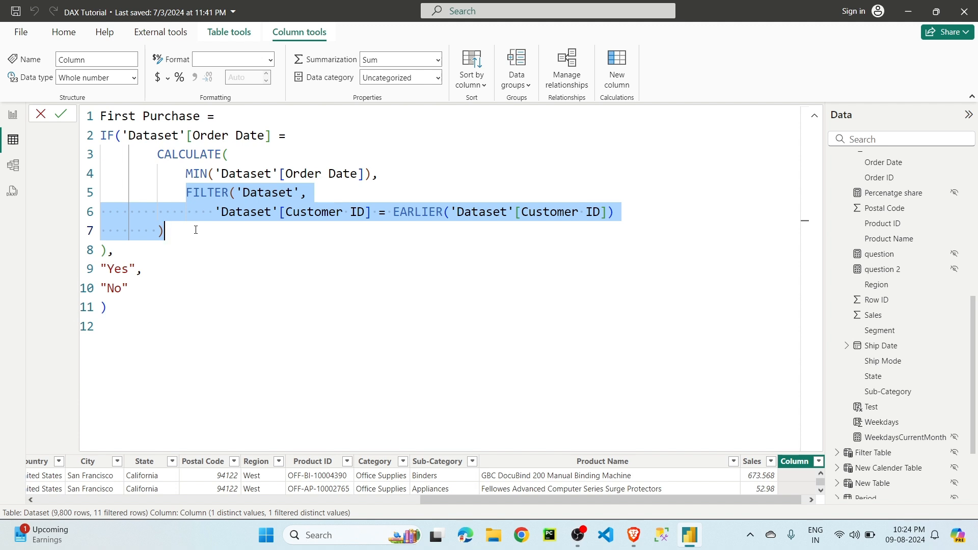
{"action": "left_click", "coordinate": [181, 234]}
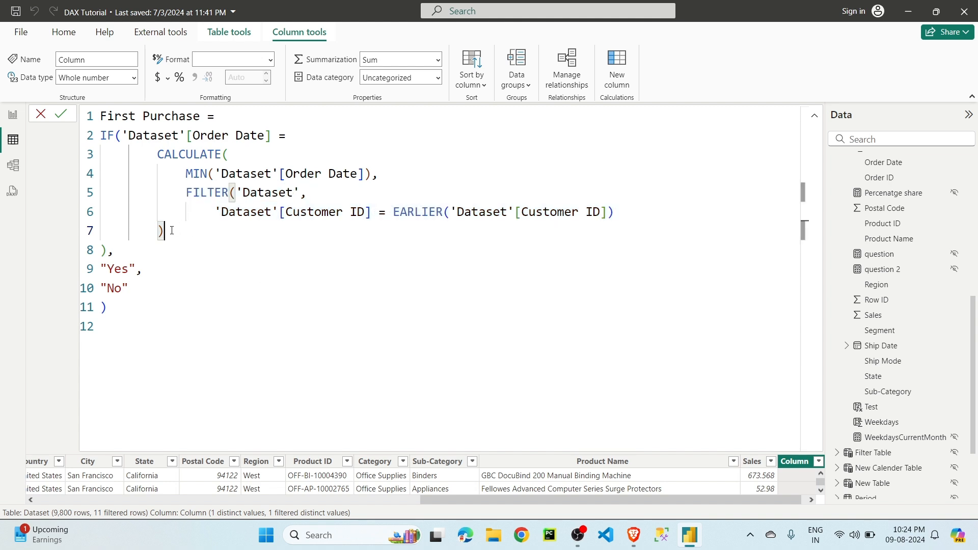
{"action": "left_click_drag", "start_coordinate": [165, 232], "coordinate": [98, 193]}
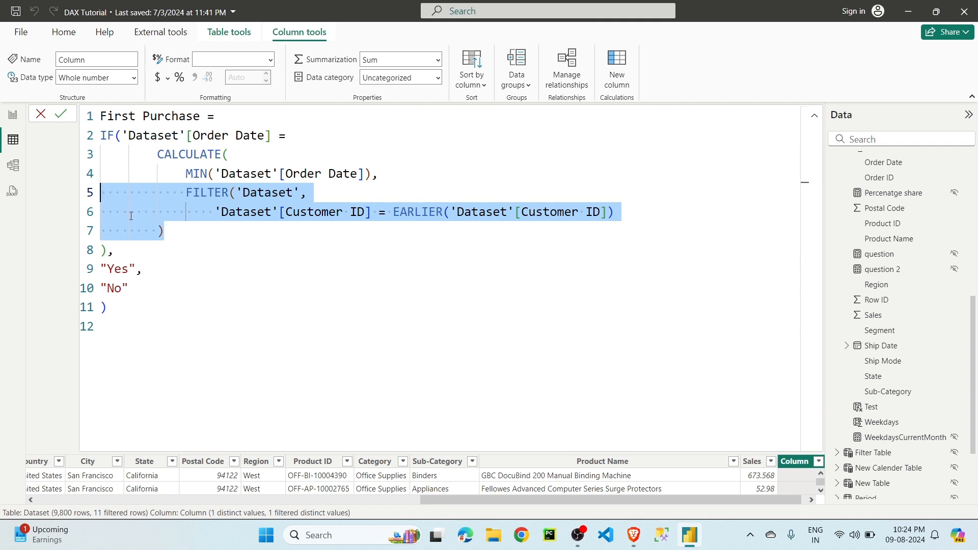
{"action": "left_click_drag", "start_coordinate": [164, 232], "coordinate": [171, 192]}
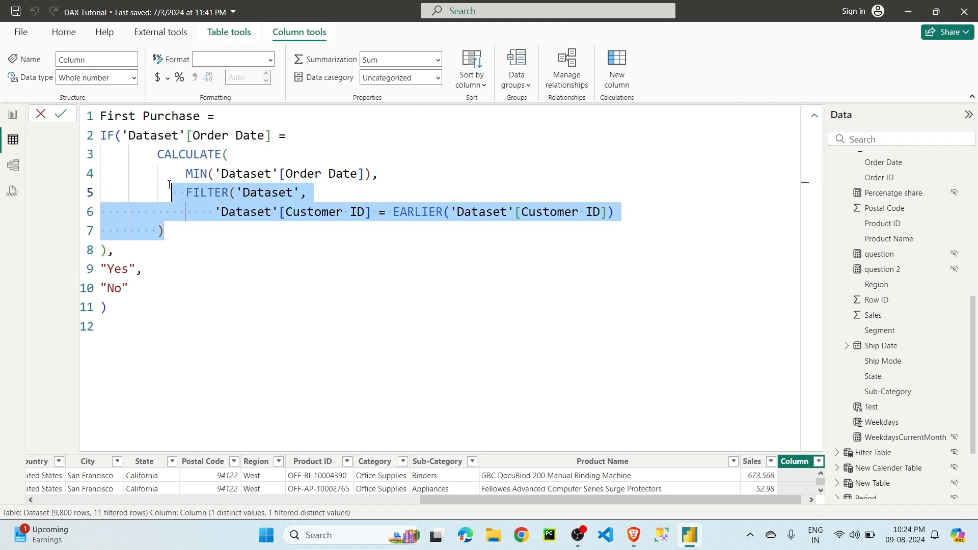
{"action": "left_click_drag", "start_coordinate": [383, 178], "coordinate": [100, 159]}
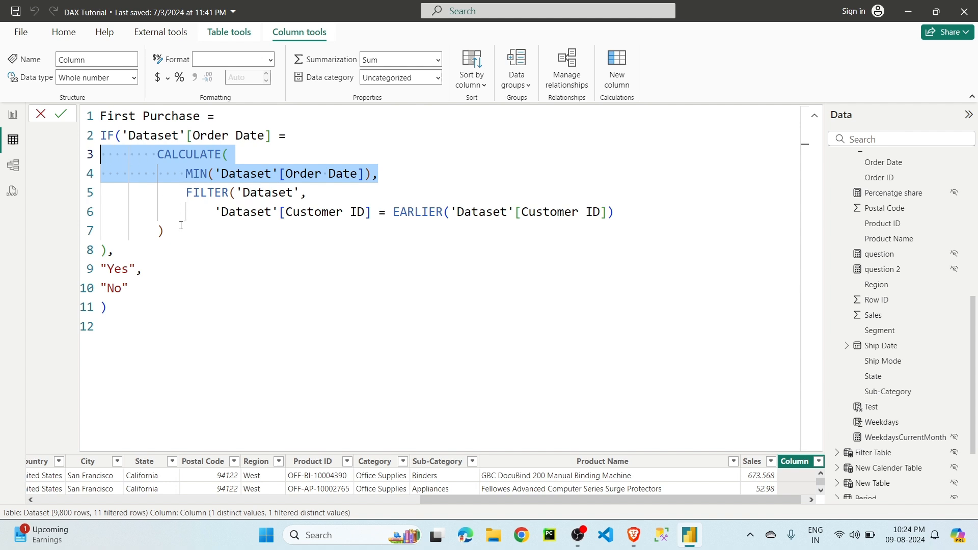
{"action": "left_click_drag", "start_coordinate": [164, 232], "coordinate": [104, 196]}
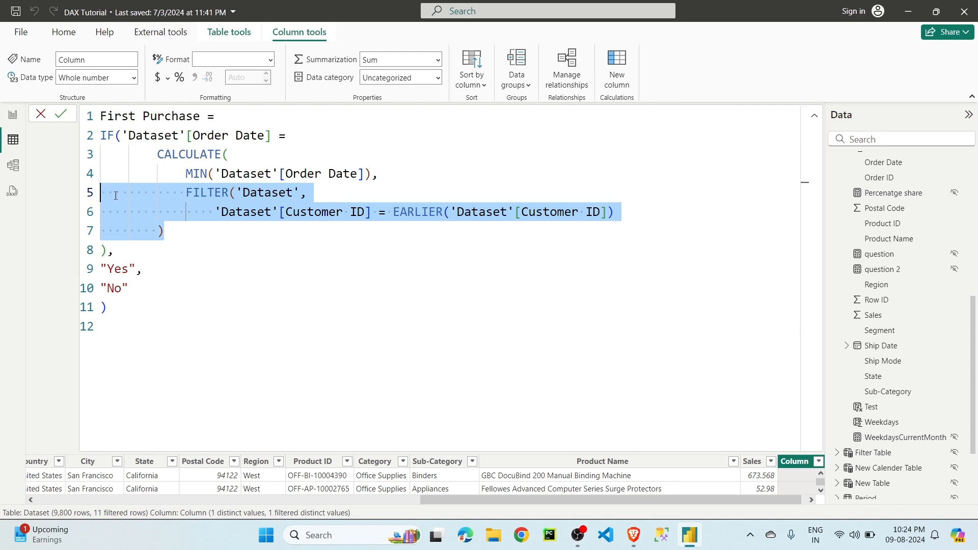
{"action": "left_click_drag", "start_coordinate": [383, 173], "coordinate": [95, 153]}
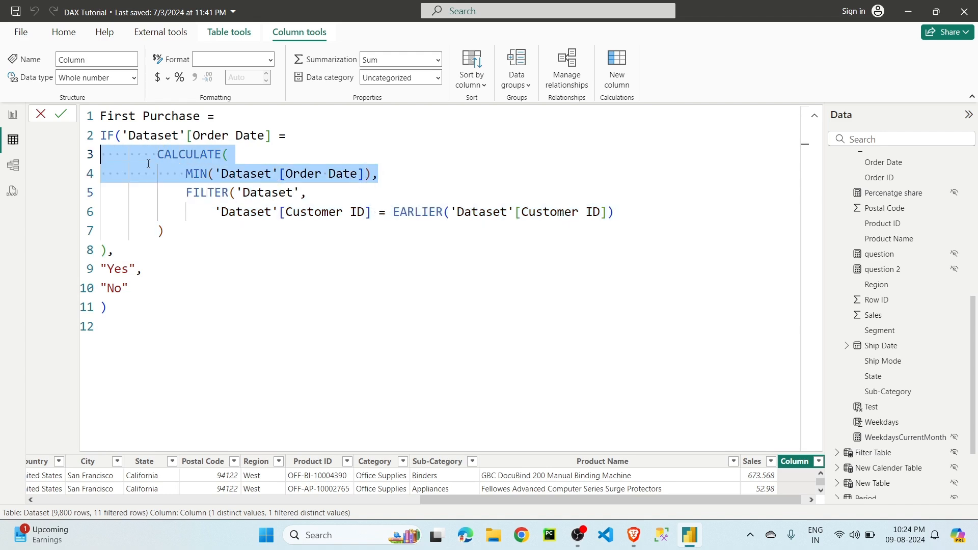
{"action": "left_click_drag", "start_coordinate": [168, 230], "coordinate": [128, 140]}
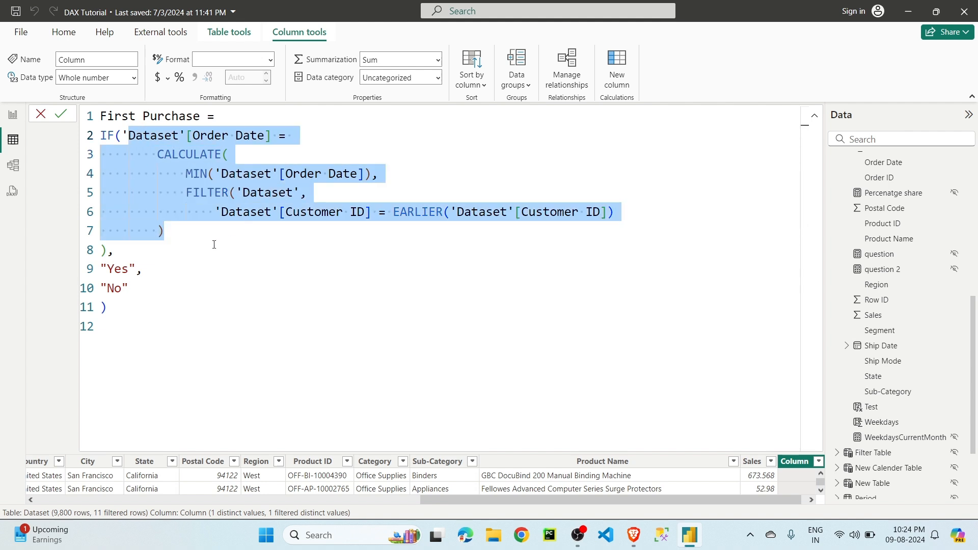
{"action": "left_click_drag", "start_coordinate": [173, 232], "coordinate": [100, 153]}
{"action": "left_click_drag", "start_coordinate": [271, 135], "coordinate": [129, 135]}
{"action": "left_click_drag", "start_coordinate": [136, 269], "coordinate": [90, 288]}
{"action": "left_click", "coordinate": [129, 289]}
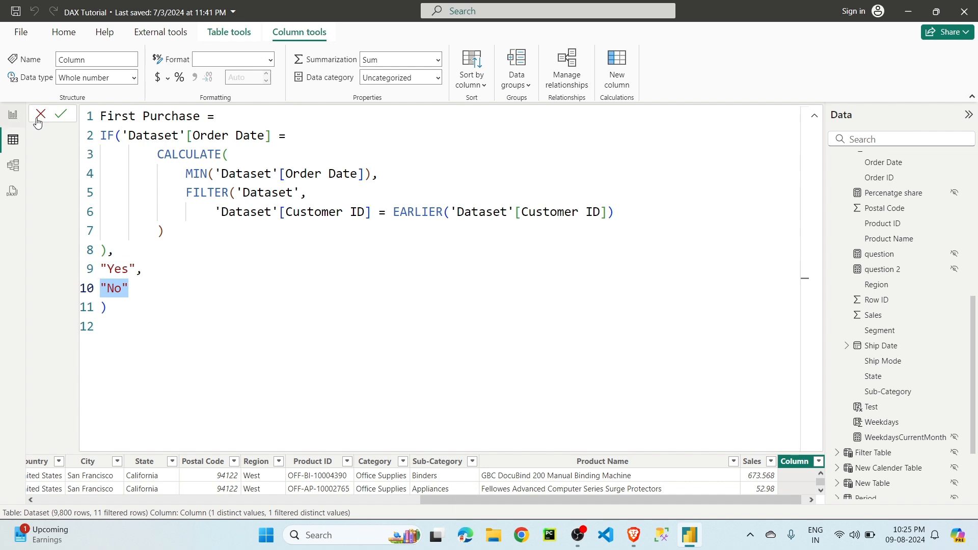
- Commit the First Purchase column formula and add the column to the report table showing Order Date and Customer ID
{"action": "left_click", "coordinate": [61, 114]}
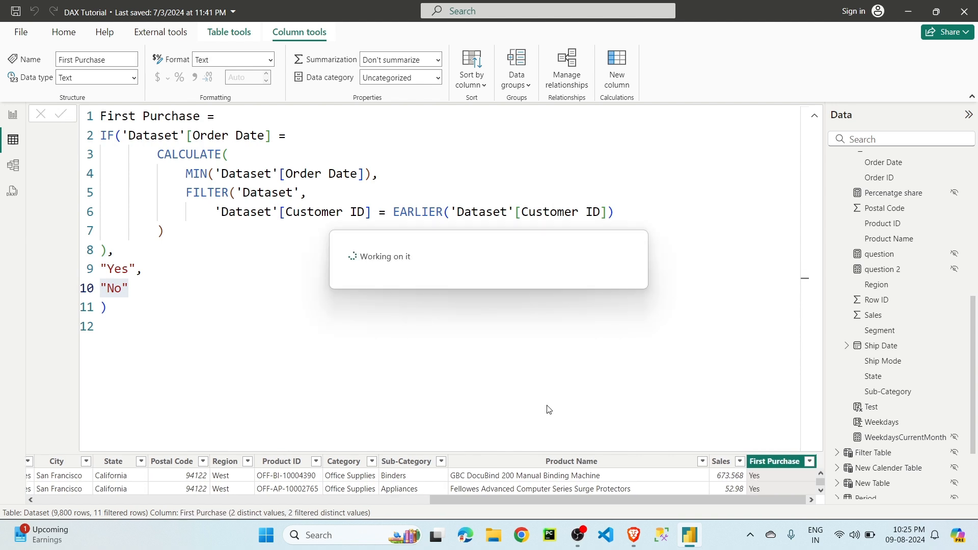
{"action": "left_click", "coordinate": [13, 115]}
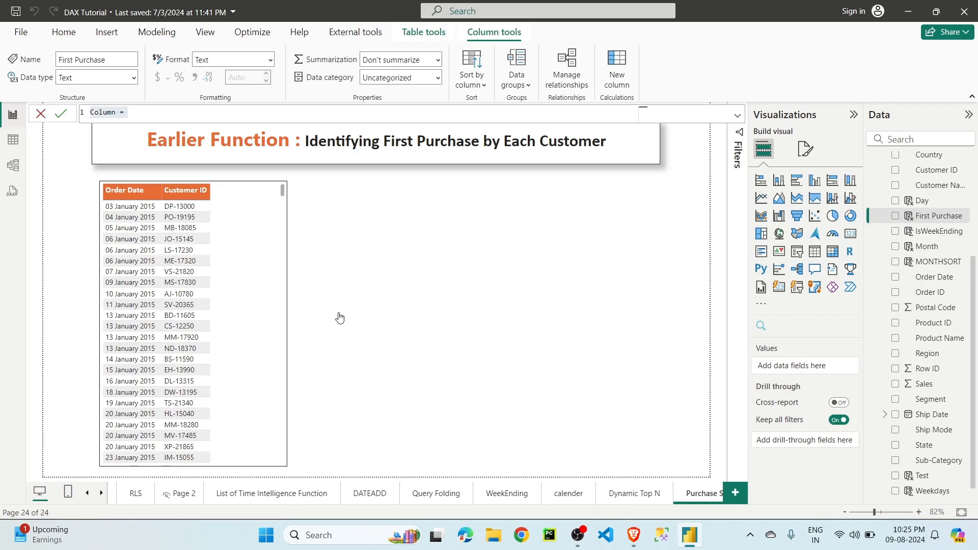
{"action": "scroll", "coordinate": [936, 385], "scroll_direction": "down", "scroll_amount": 1}
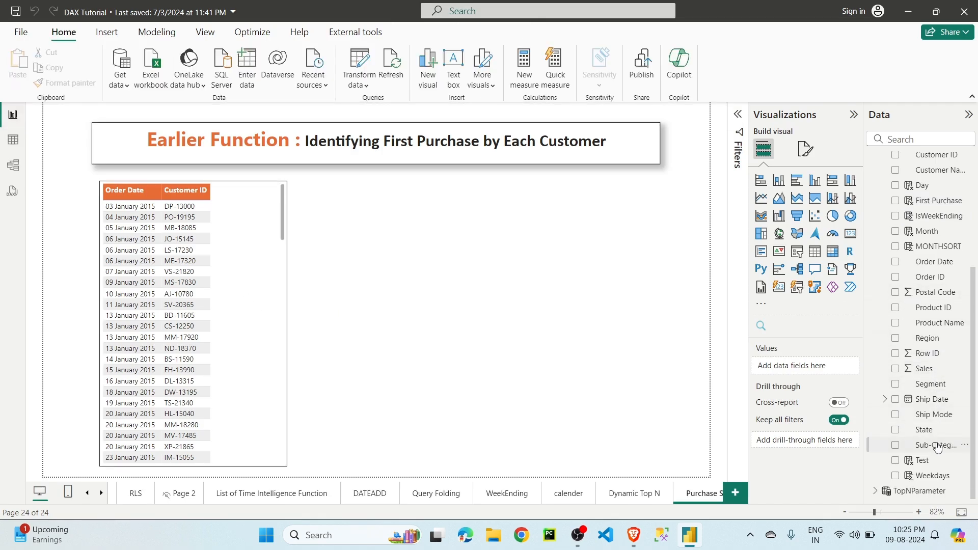
{"action": "scroll", "coordinate": [937, 445], "scroll_direction": "up", "scroll_amount": 5}
{"action": "left_click_drag", "start_coordinate": [926, 329], "coordinate": [258, 259]}
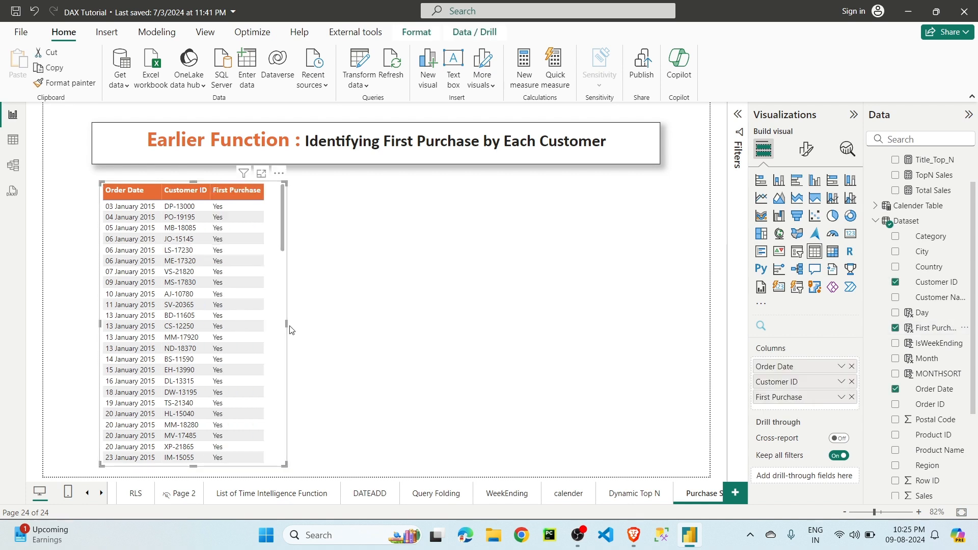
- Add a Customer ID slicer beside the table and filter to two individual customers in turn to check their First Purchase flags
{"action": "left_click", "coordinate": [606, 294]}
{"action": "left_click", "coordinate": [797, 252]}
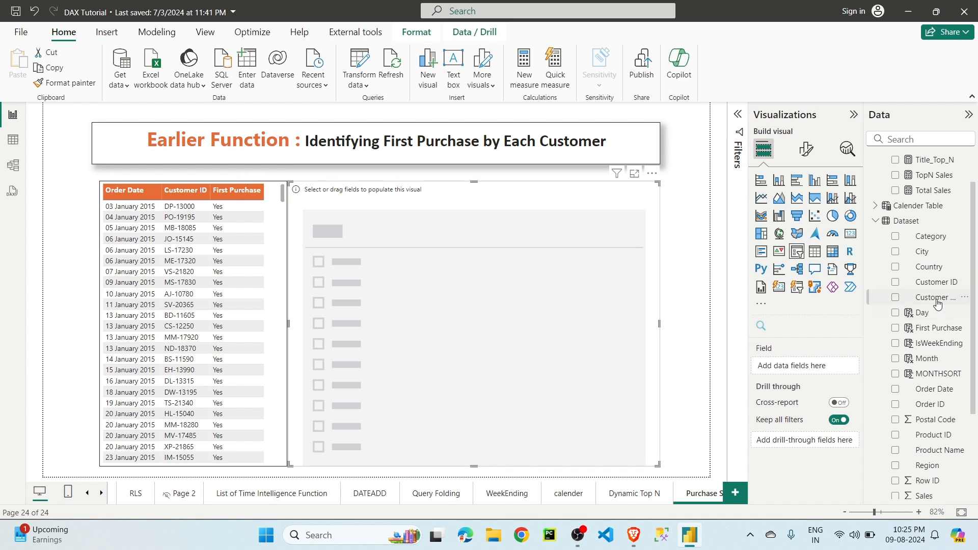
{"action": "left_click_drag", "start_coordinate": [932, 283], "coordinate": [561, 306]}
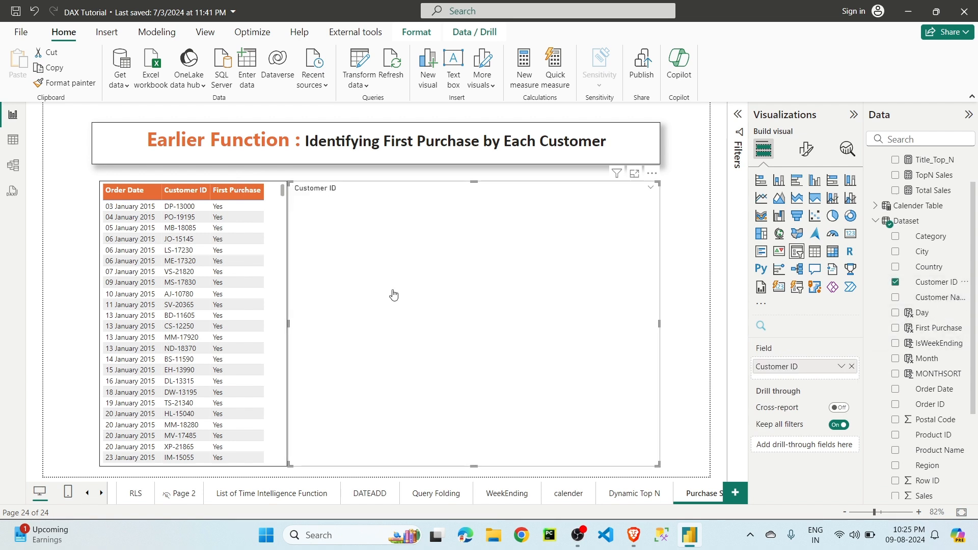
{"action": "left_click", "coordinate": [298, 261]}
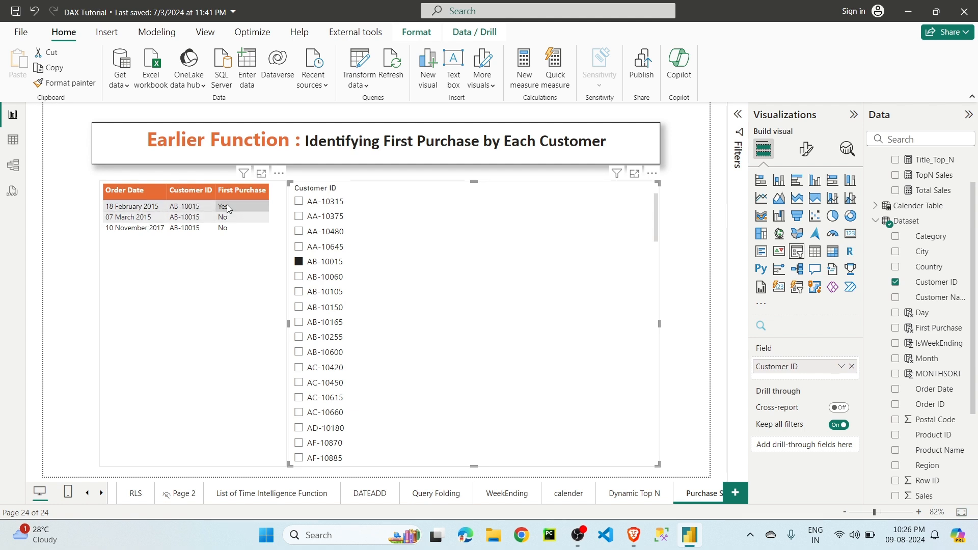
{"action": "left_click", "coordinate": [299, 277]}
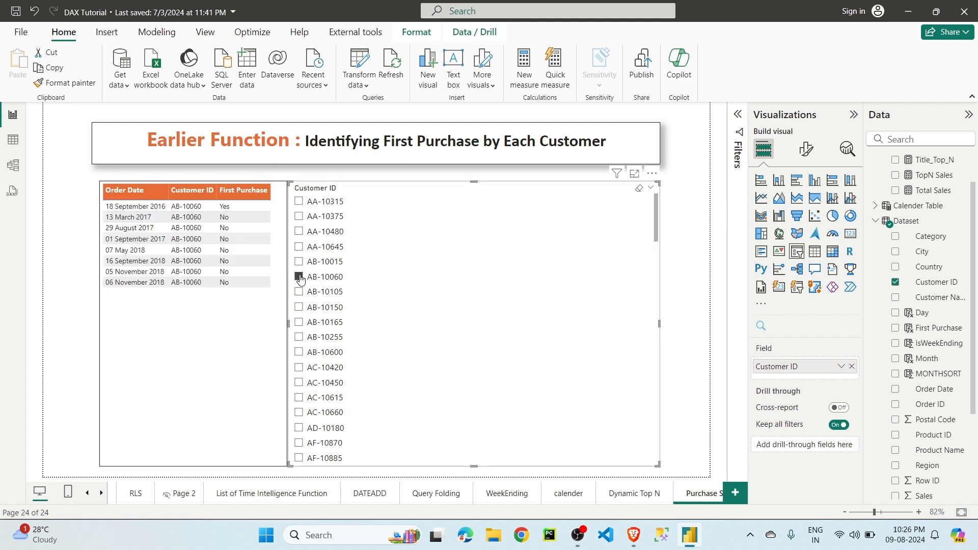